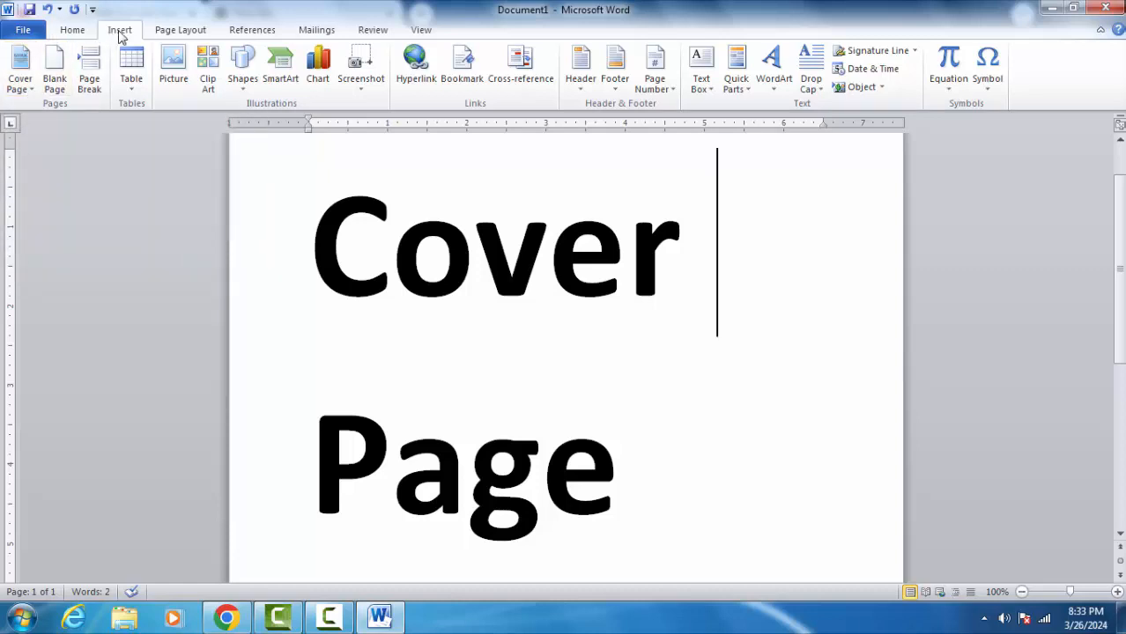
- Browse the built-in cover page designs and insert the Annual cover page into the document
{"action": "left_click", "coordinate": [26, 88]}
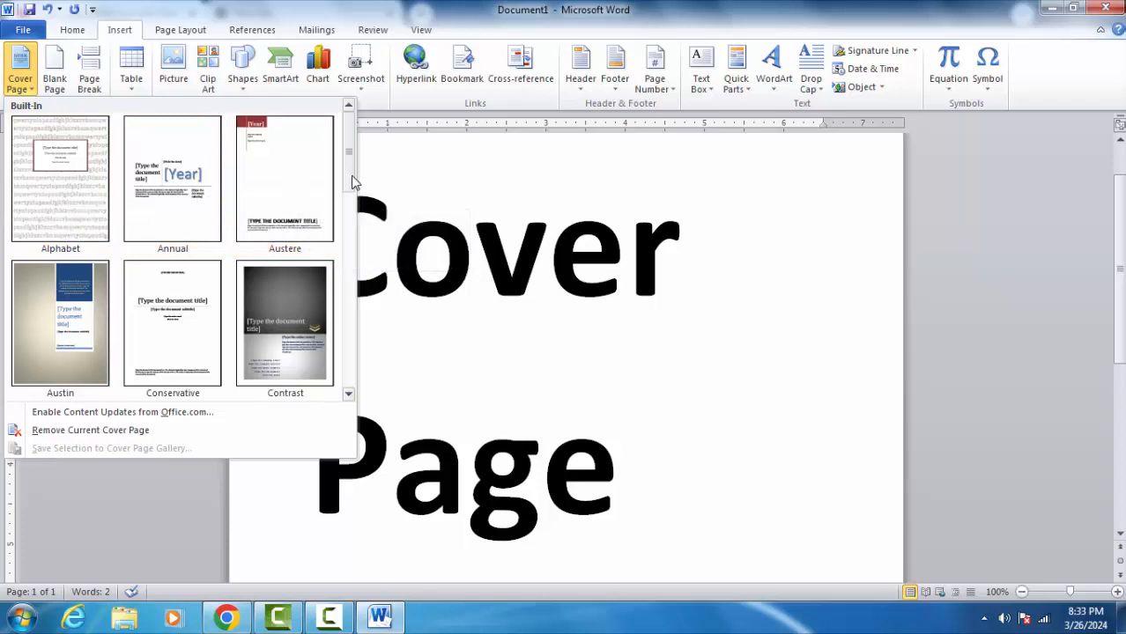
{"action": "scroll", "coordinate": [352, 185], "scroll_direction": "down", "scroll_amount": 2}
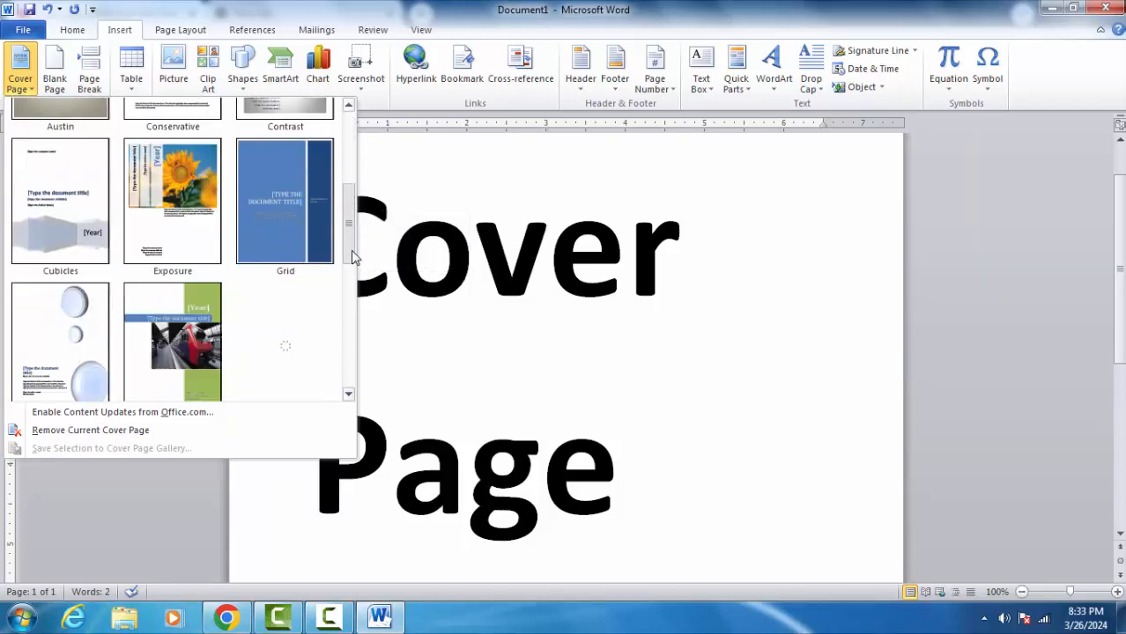
{"action": "scroll", "coordinate": [350, 288], "scroll_direction": "down", "scroll_amount": 6}
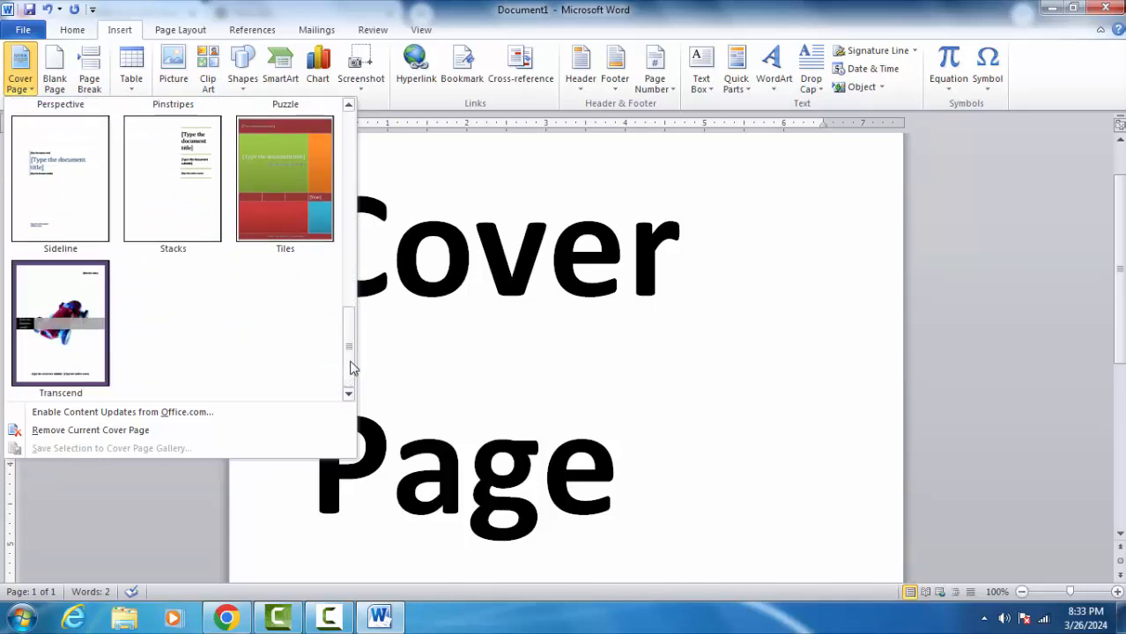
{"action": "left_click_drag", "start_coordinate": [351, 368], "coordinate": [344, 156]}
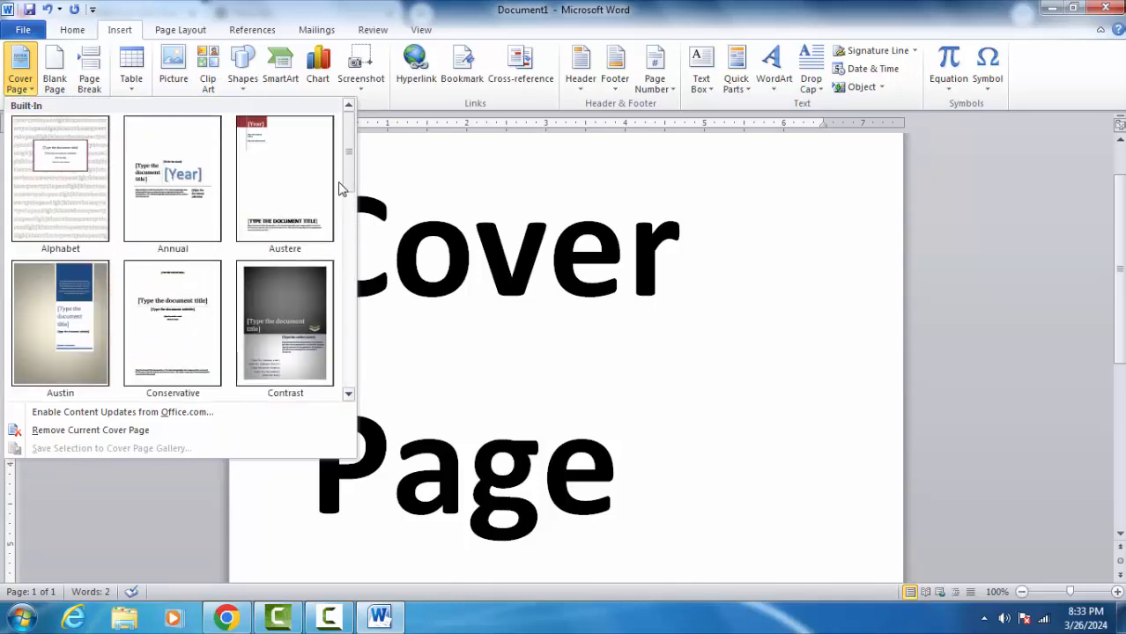
{"action": "left_click", "coordinate": [181, 192]}
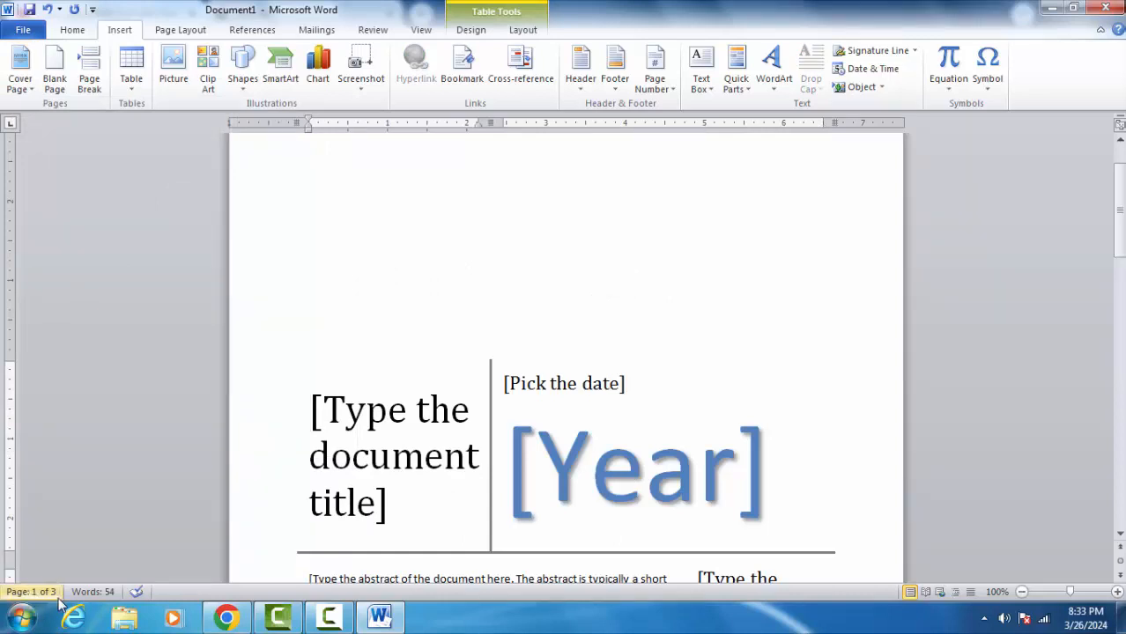
- Review the inserted cover page's placeholder fields and the pages that follow it in the document
{"action": "left_click", "coordinate": [655, 211]}
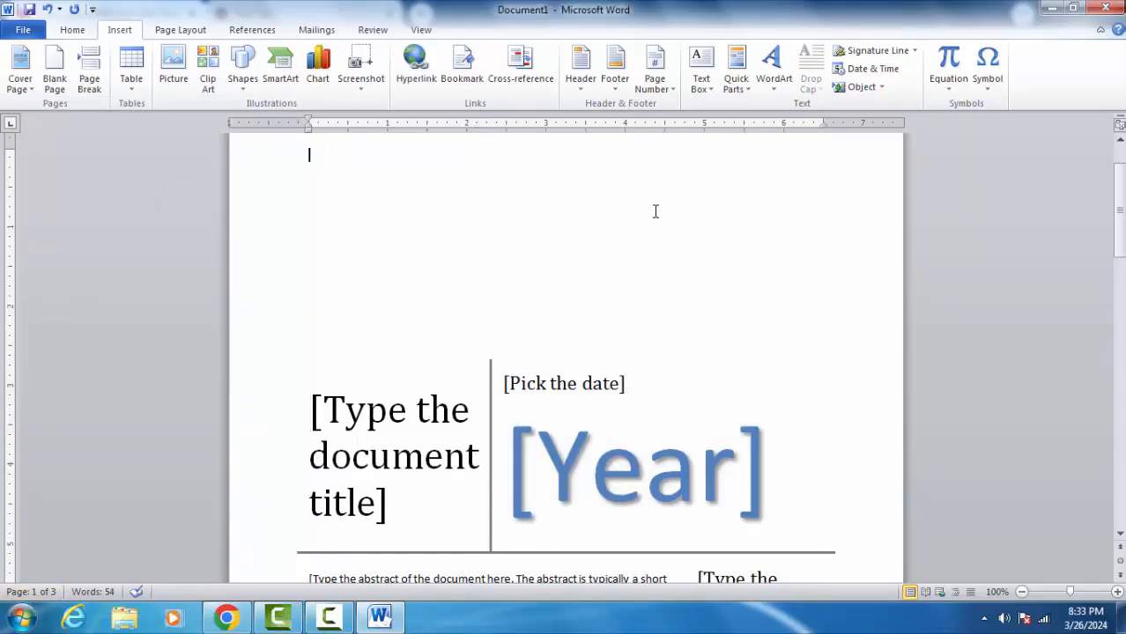
{"action": "scroll", "coordinate": [656, 220], "scroll_direction": "down", "scroll_amount": 10}
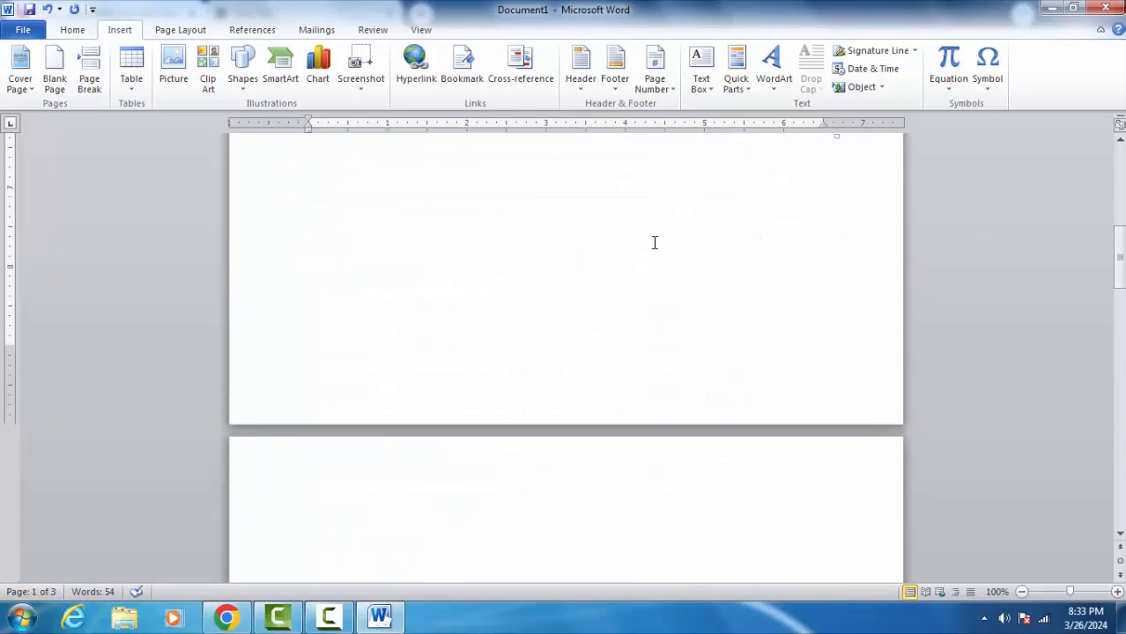
{"action": "scroll", "coordinate": [654, 243], "scroll_direction": "down", "scroll_amount": 15}
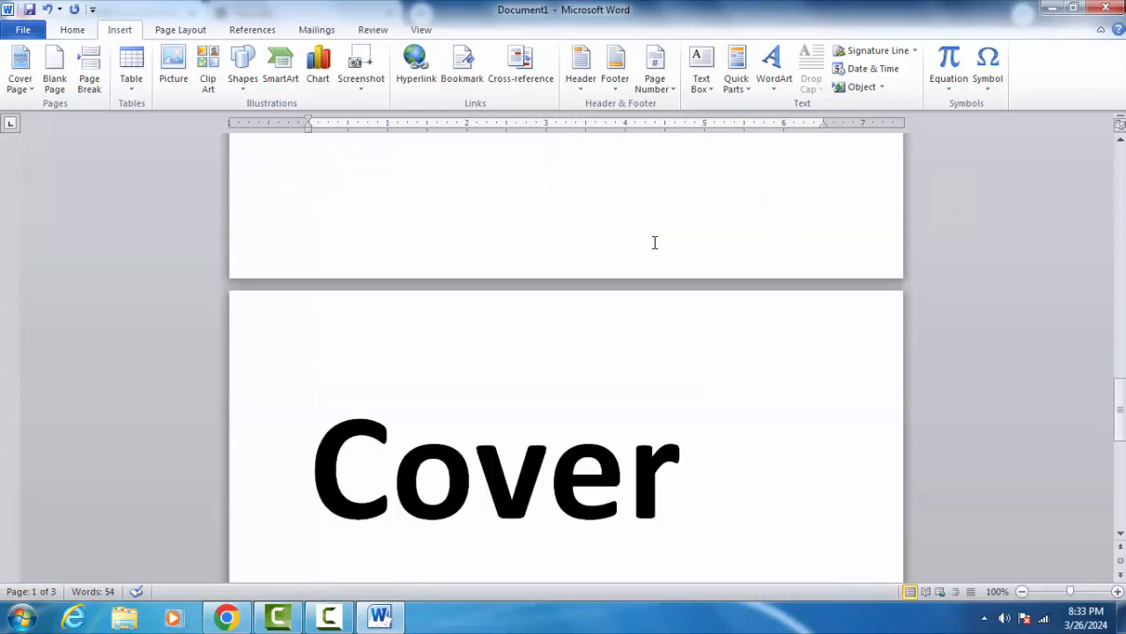
{"action": "scroll", "coordinate": [655, 242], "scroll_direction": "down", "scroll_amount": 10}
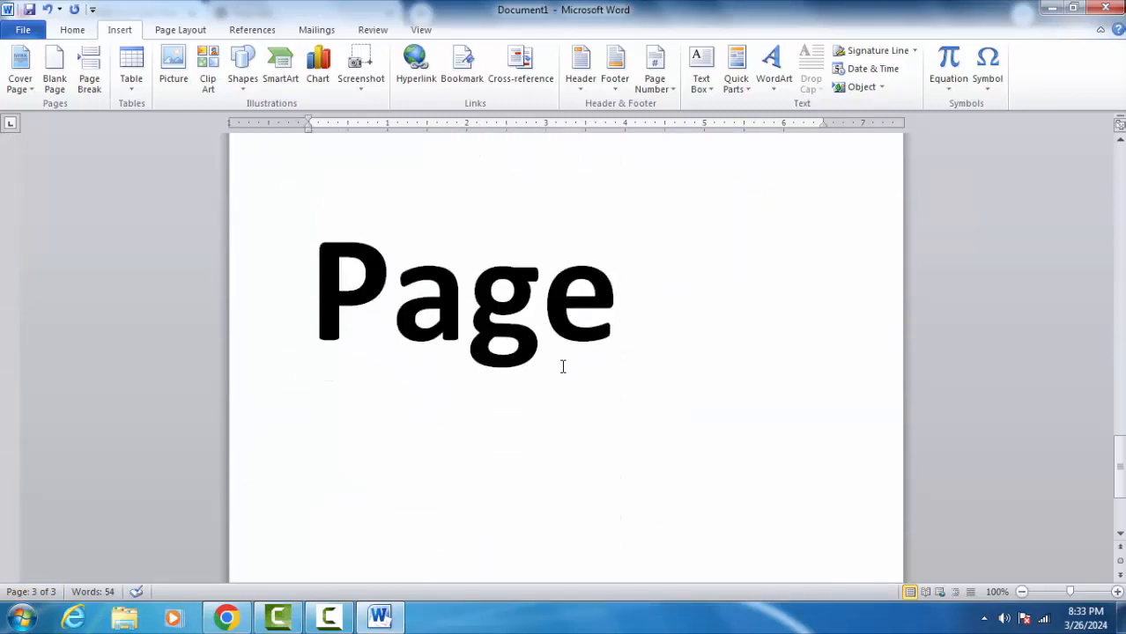
{"action": "scroll", "coordinate": [563, 366], "scroll_direction": "up", "scroll_amount": 20}
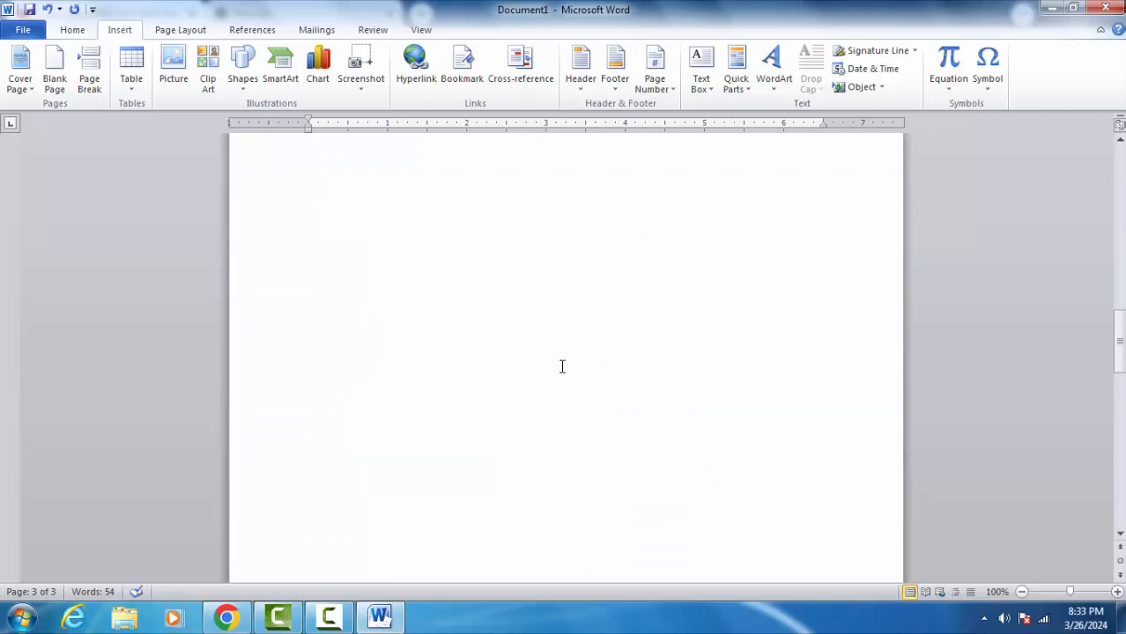
{"action": "scroll", "coordinate": [560, 368], "scroll_direction": "up", "scroll_amount": 10}
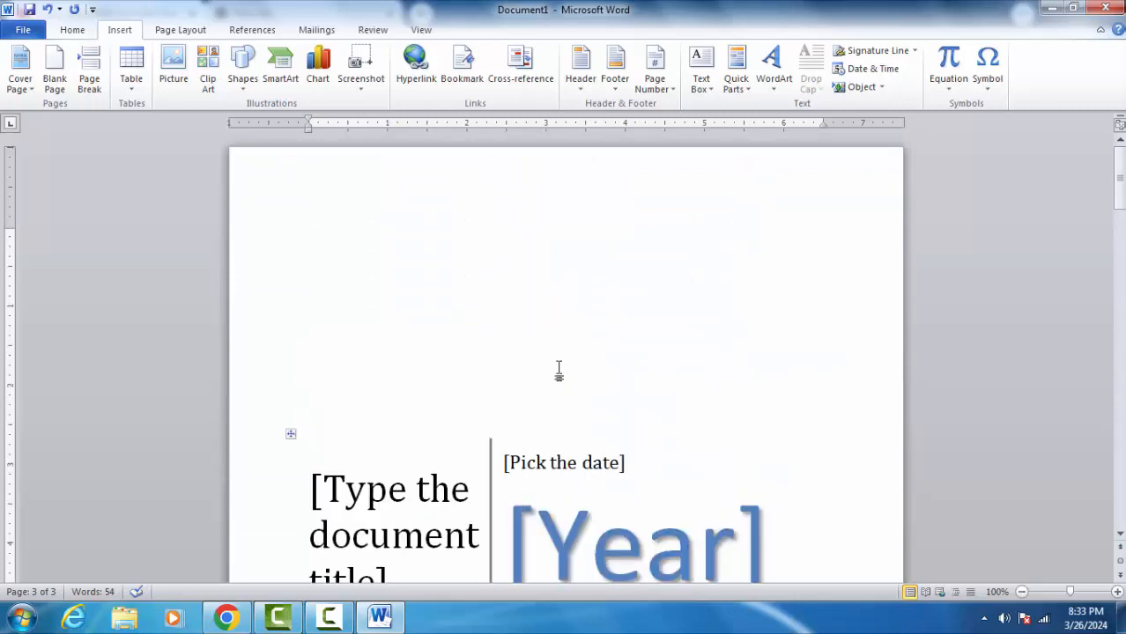
{"action": "scroll", "coordinate": [559, 370], "scroll_direction": "down", "scroll_amount": 3}
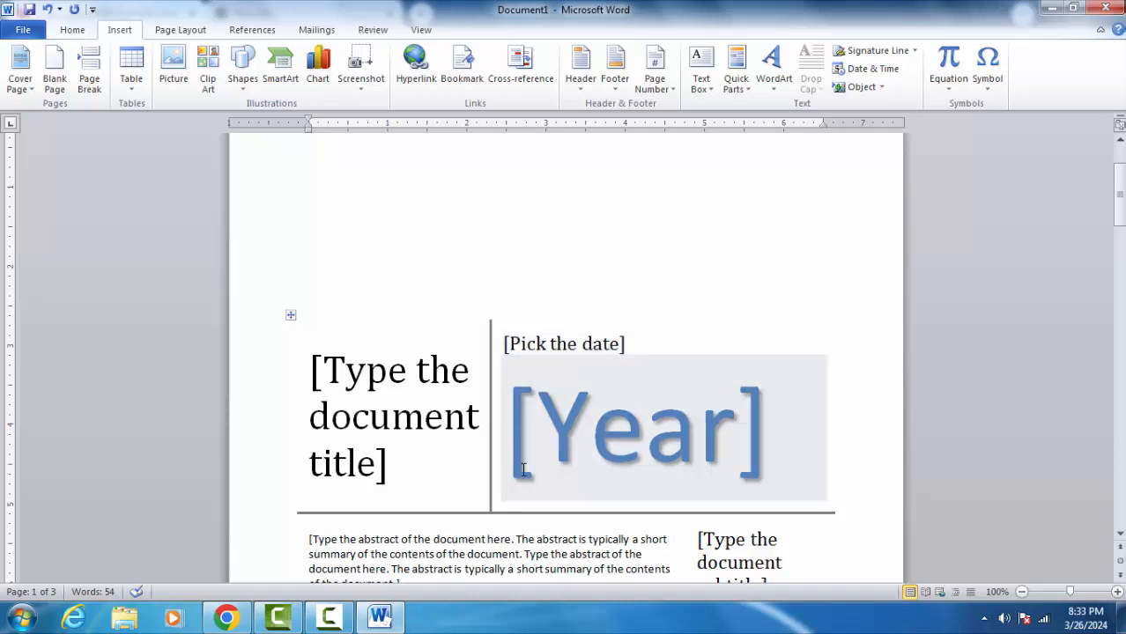
{"action": "scroll", "coordinate": [523, 469], "scroll_direction": "down", "scroll_amount": 2}
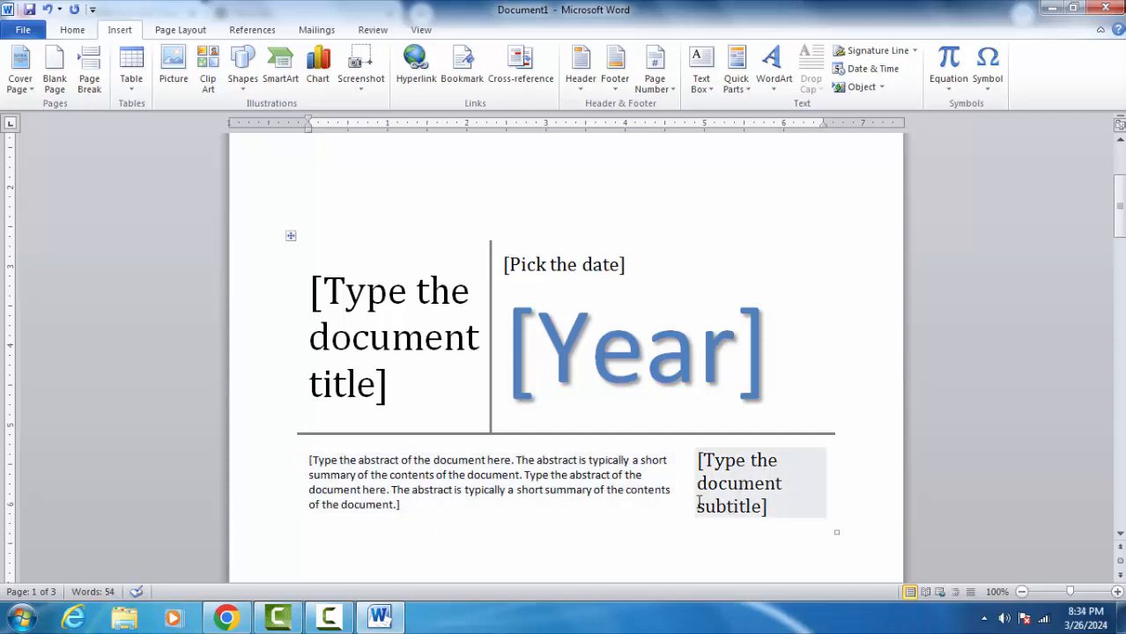
- Replace the title placeholder on the cover page with "RS Creative"
{"action": "left_click", "coordinate": [397, 301]}
{"action": "type", "text": "RS"}
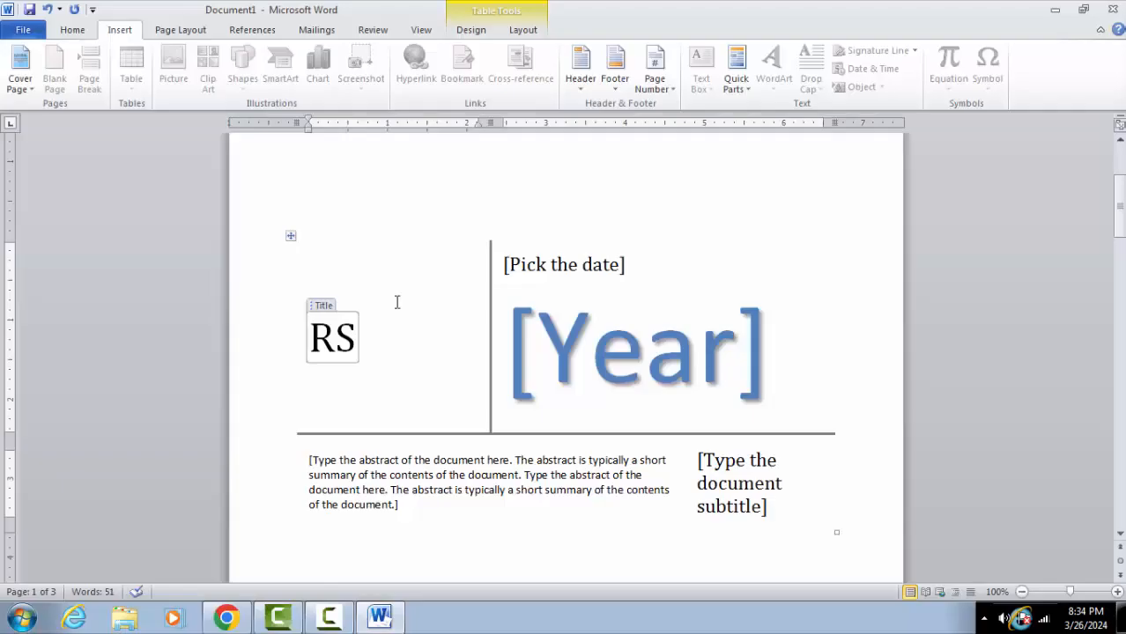
{"action": "type", "text": "Vt"}
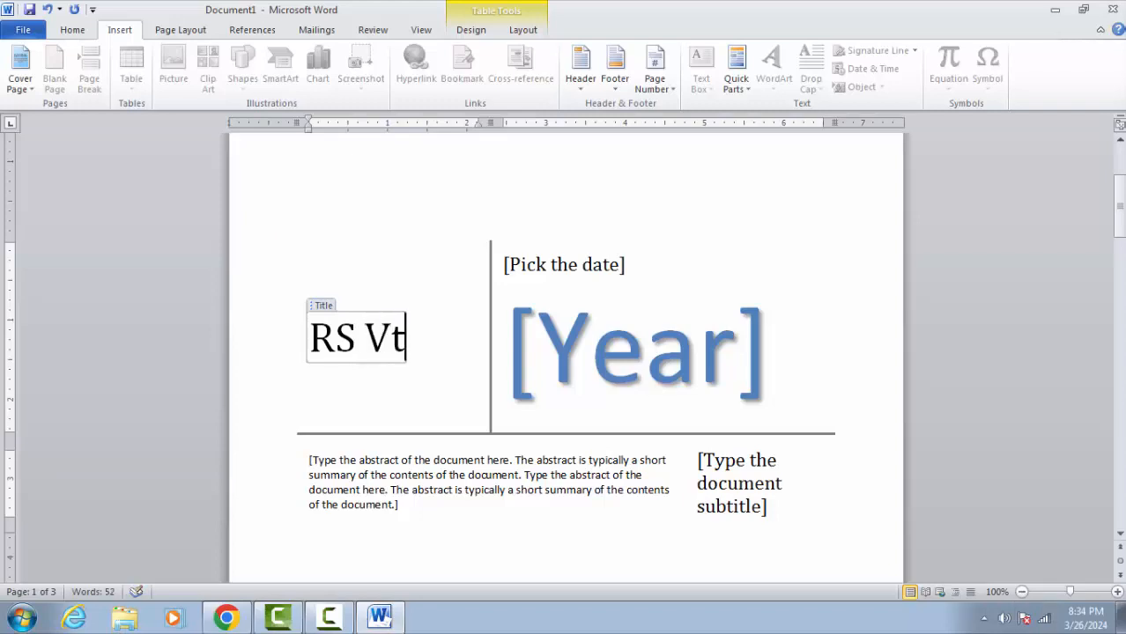
{"action": "key", "text": "BackSpace"}
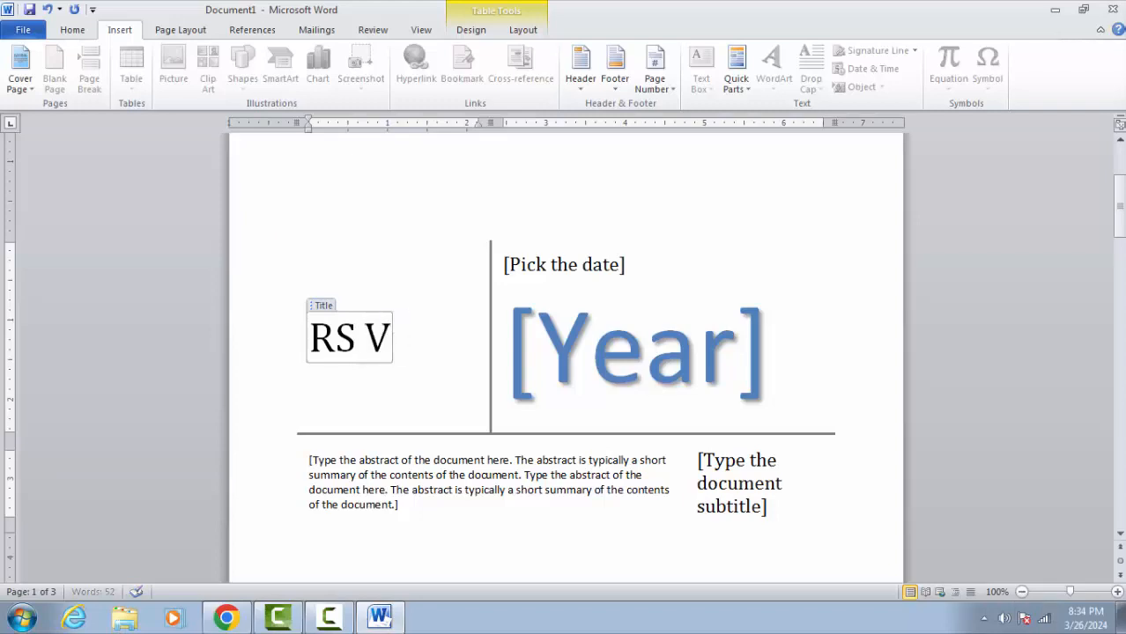
{"action": "type", "text": "reat"}
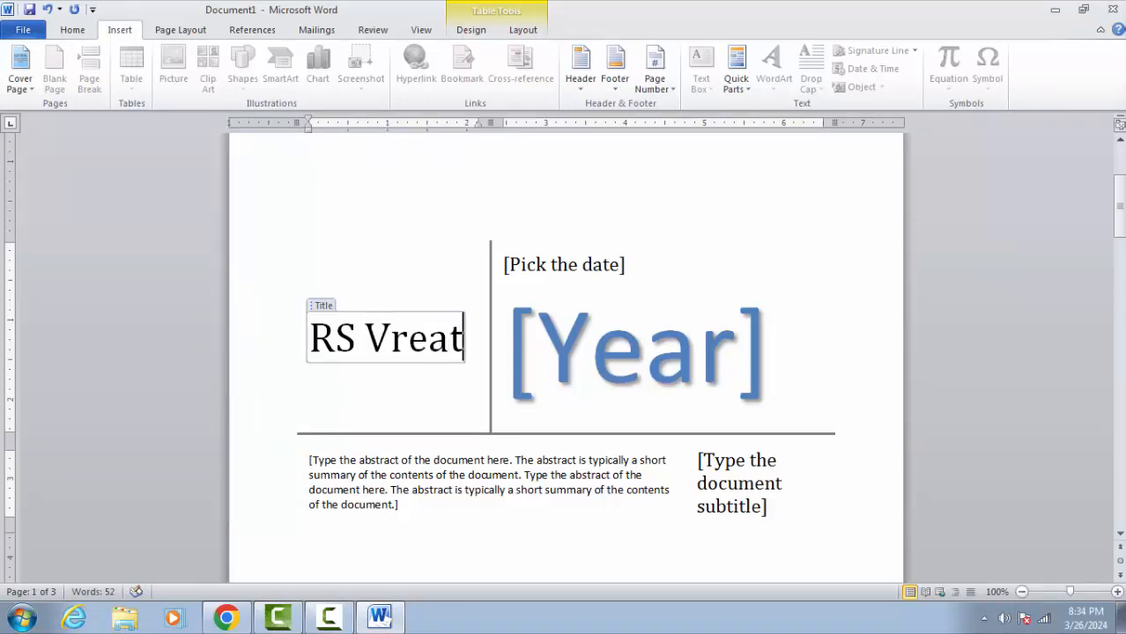
{"action": "type", "text": "ive"}
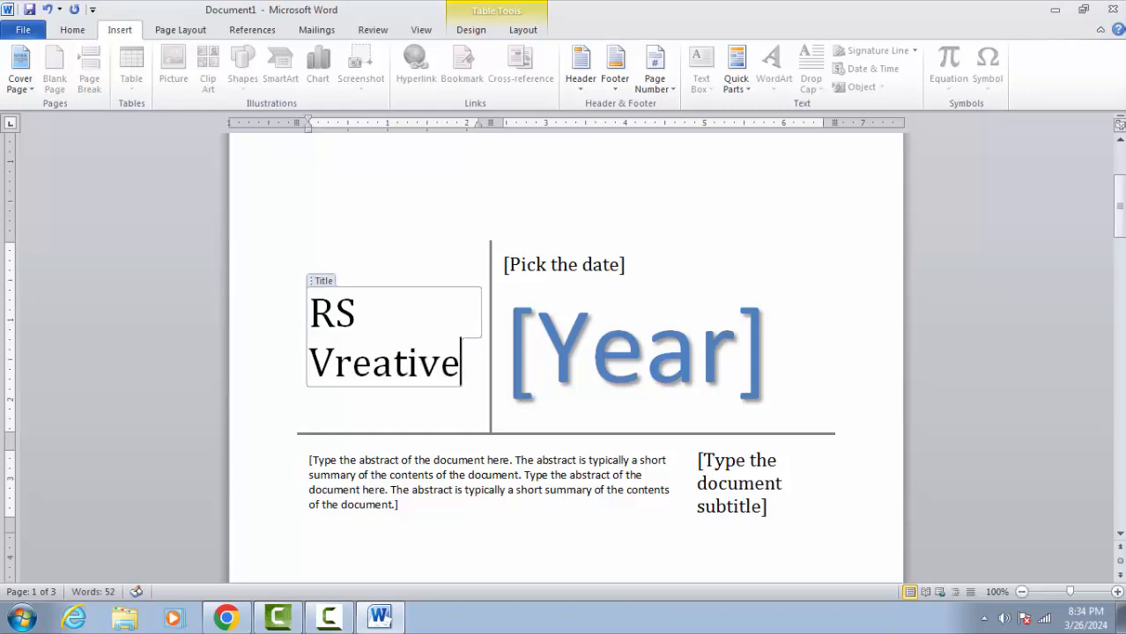
{"action": "left_click", "coordinate": [309, 362]}
{"action": "key", "text": "Delete"}
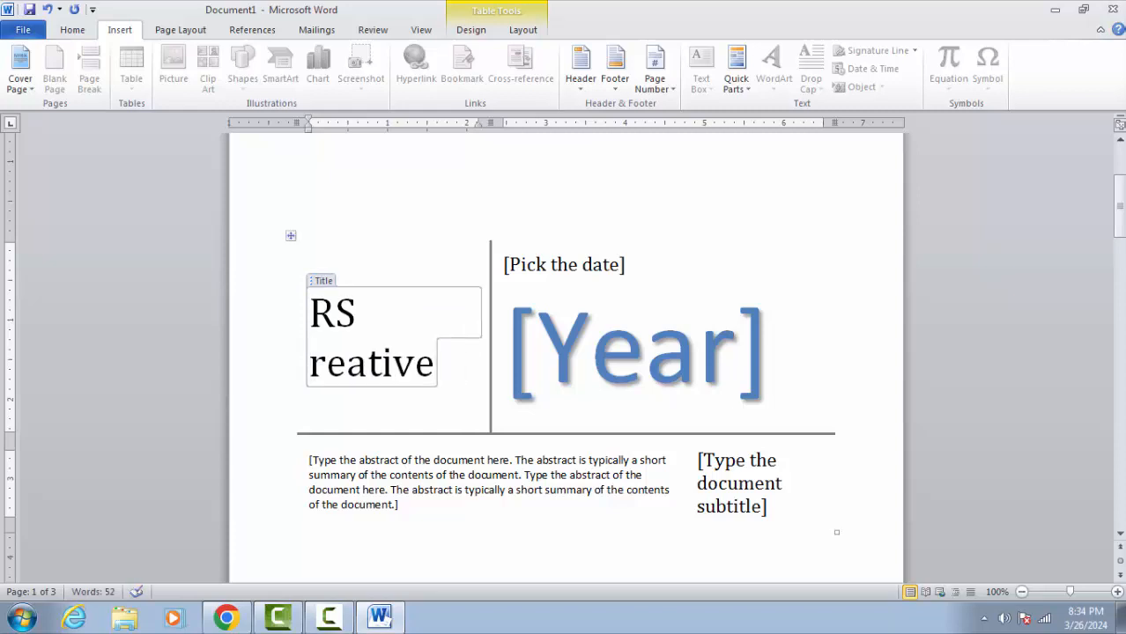
{"action": "type", "text": "C"}
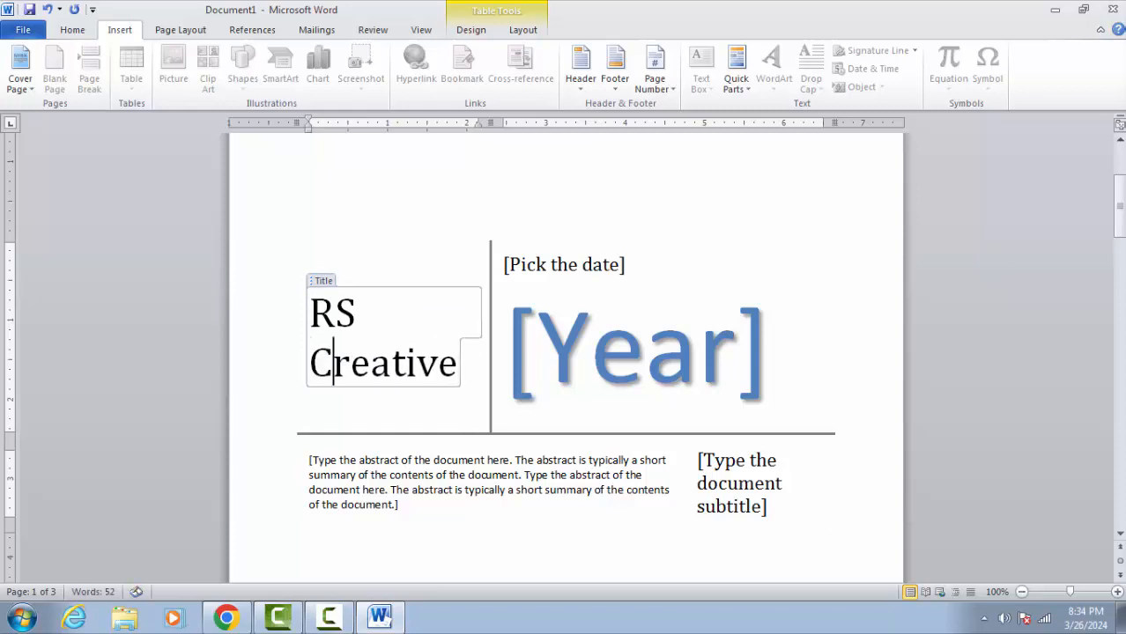
- Set the cover page's date field to today's date, March 26, 2024
{"action": "left_click", "coordinate": [601, 264]}
{"action": "left_click", "coordinate": [650, 265]}
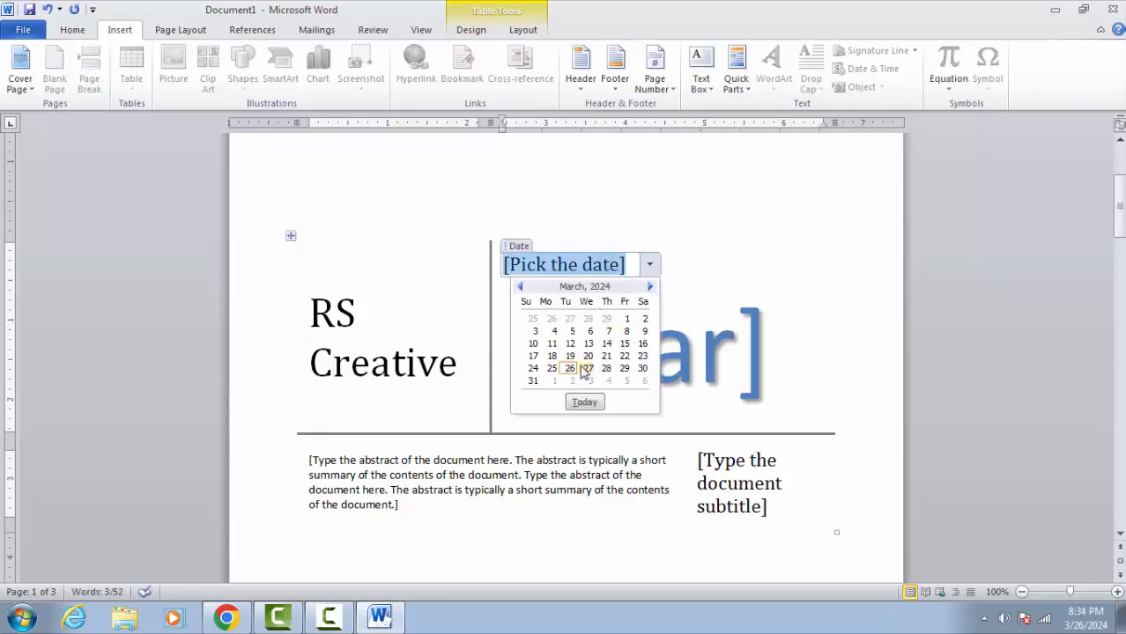
{"action": "left_click", "coordinate": [585, 402]}
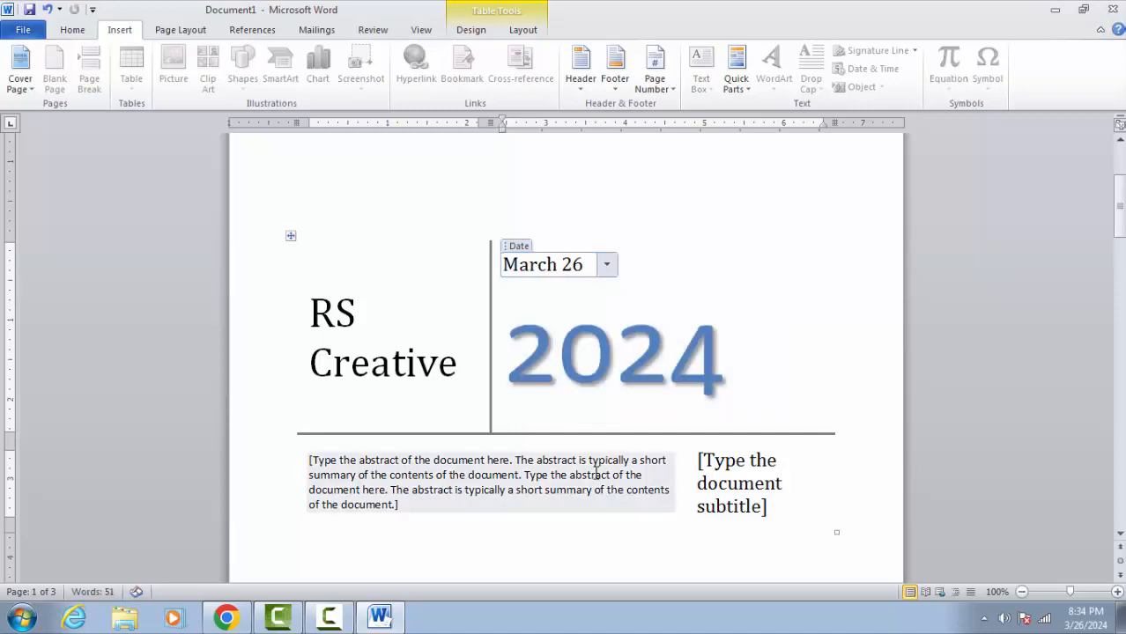
- Fill in the cover page's subtitle placeholder with "Youtube"
{"action": "left_click", "coordinate": [735, 480]}
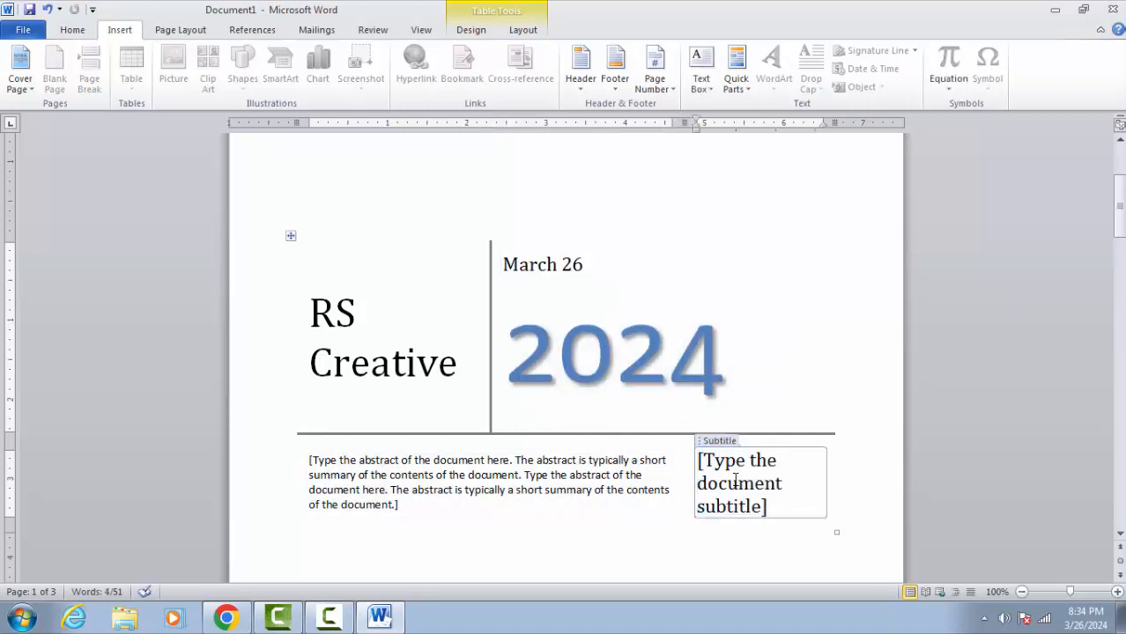
{"action": "type", "text": "Youtu"}
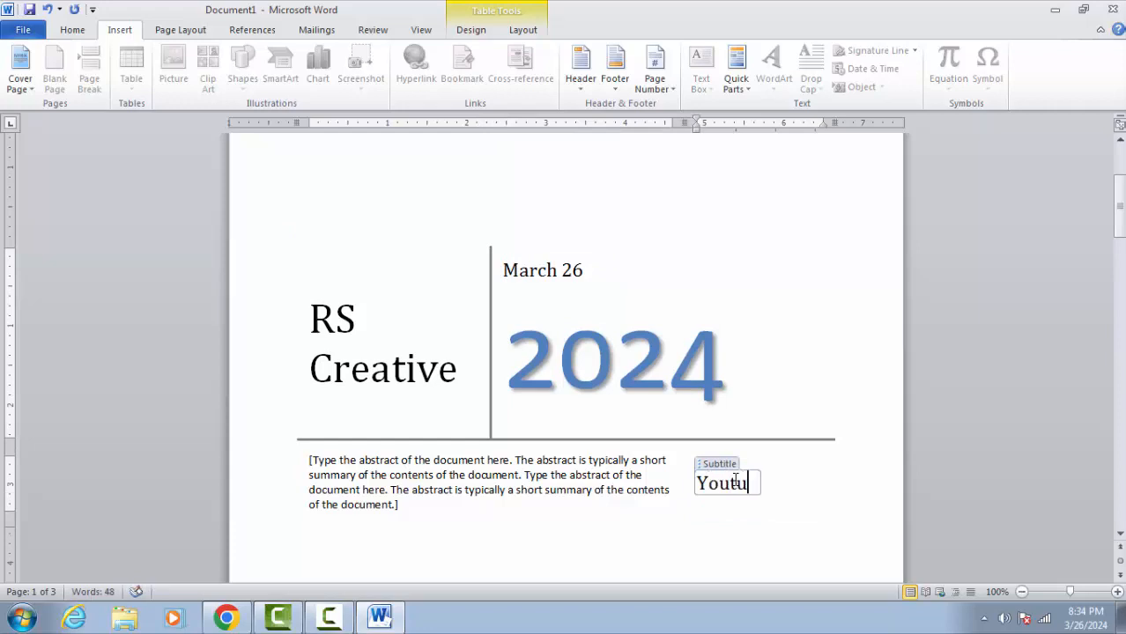
{"action": "type", "text": "be"}
- Replace the cover page's abstract placeholder with "This is for only Videos"
{"action": "left_click", "coordinate": [431, 490]}
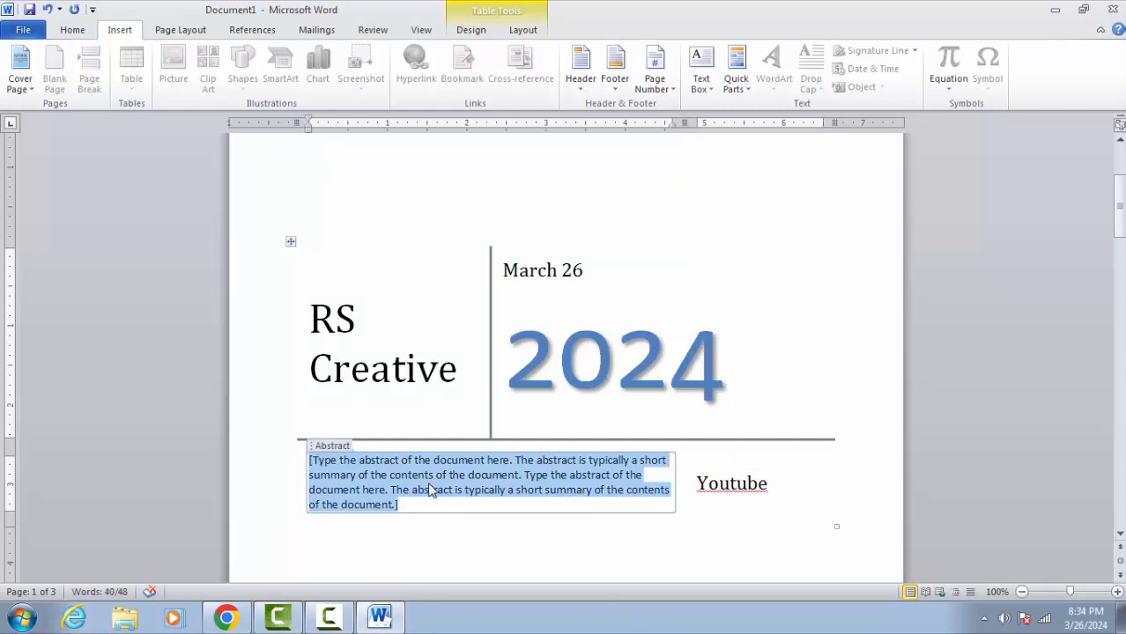
{"action": "type", "text": "This "}
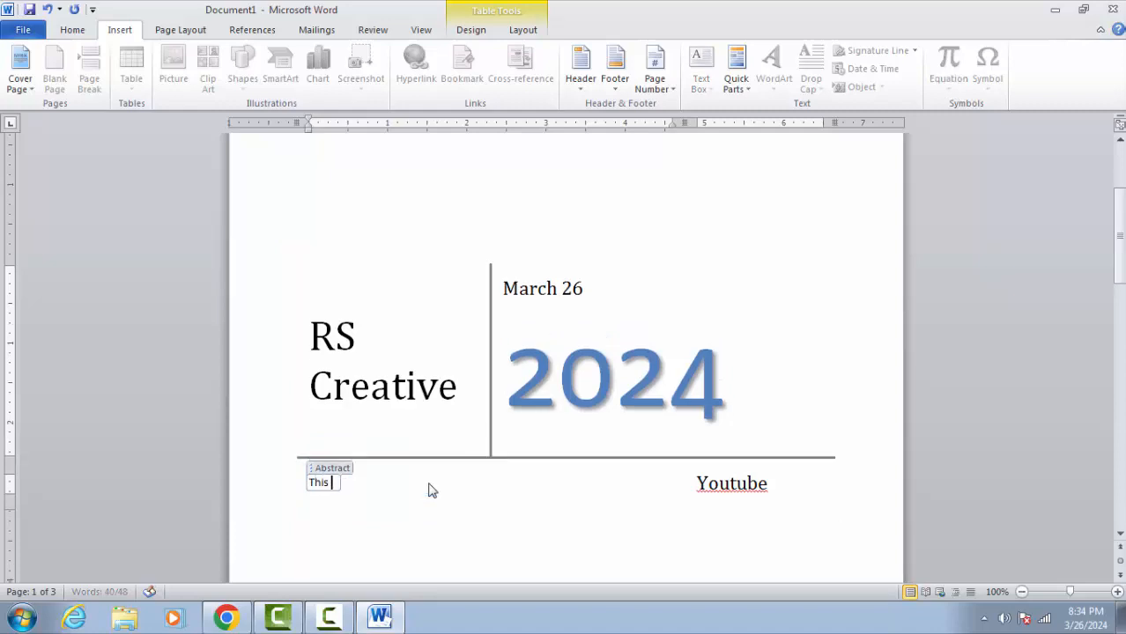
{"action": "type", "text": "is for only"}
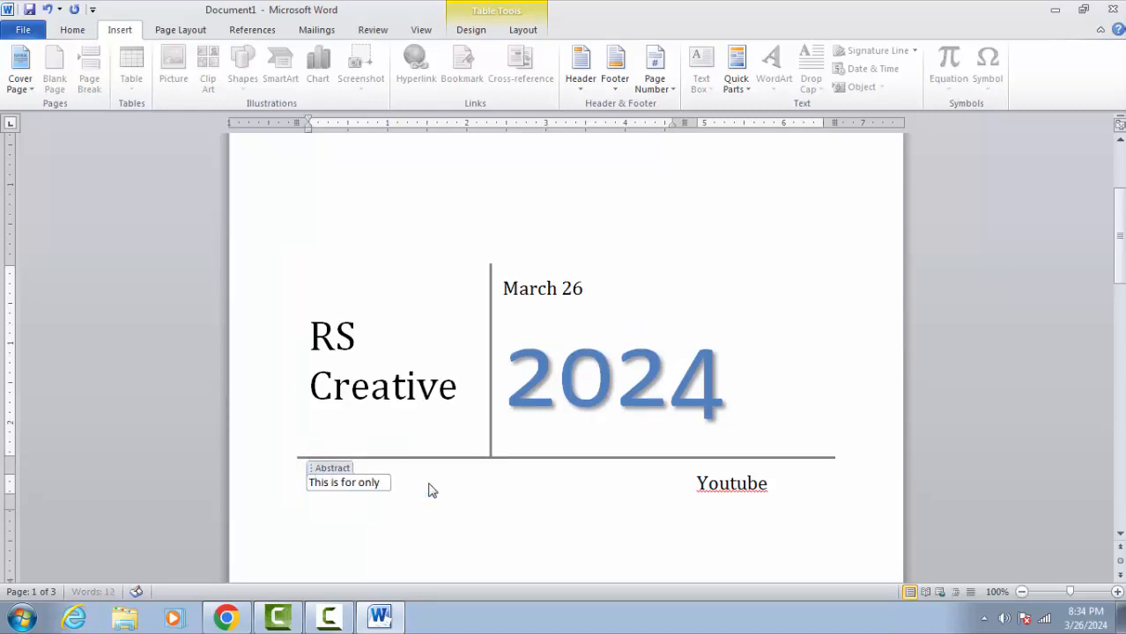
{"action": "type", "text": " Videos"}
{"action": "left_click", "coordinate": [443, 239]}
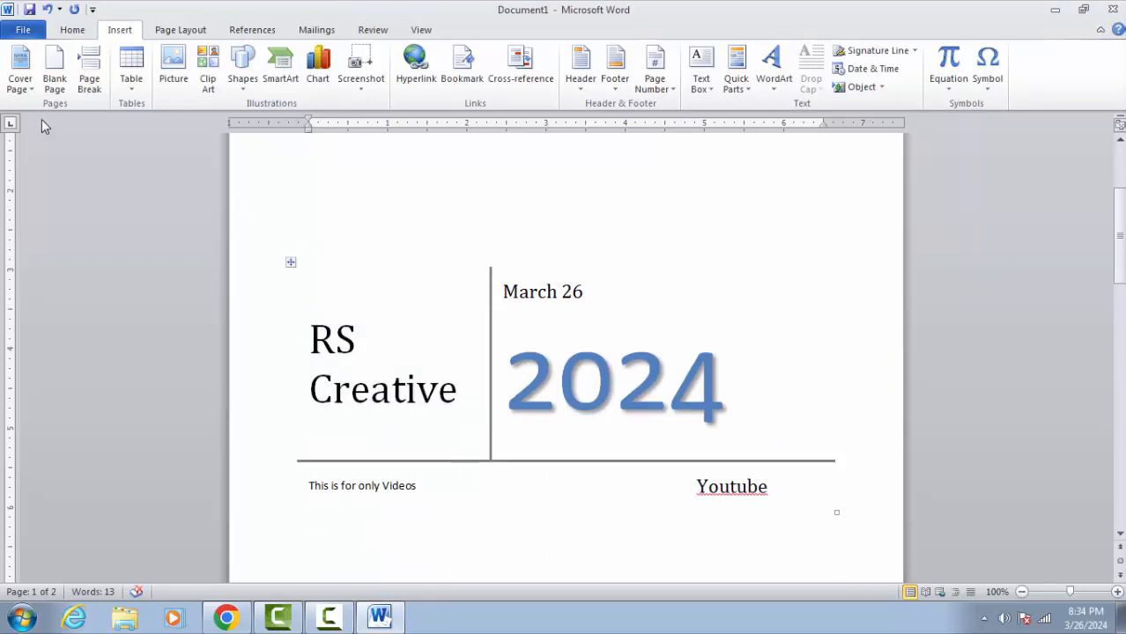
- Replace the Annual cover page with the built-in Conservative design
{"action": "left_click", "coordinate": [35, 91]}
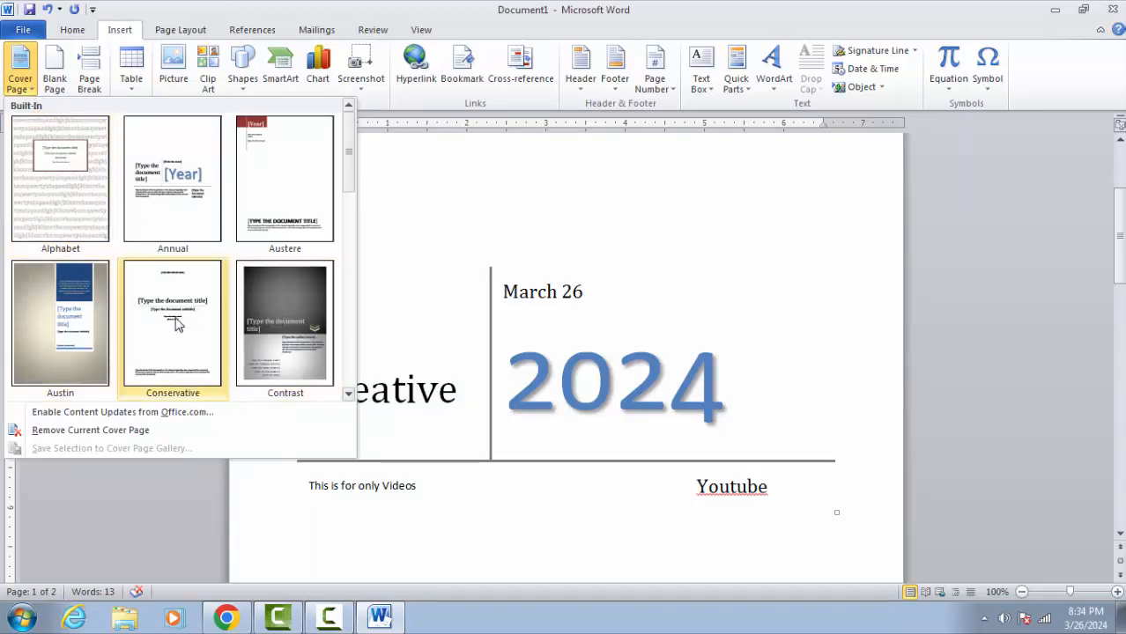
{"action": "left_click", "coordinate": [175, 323]}
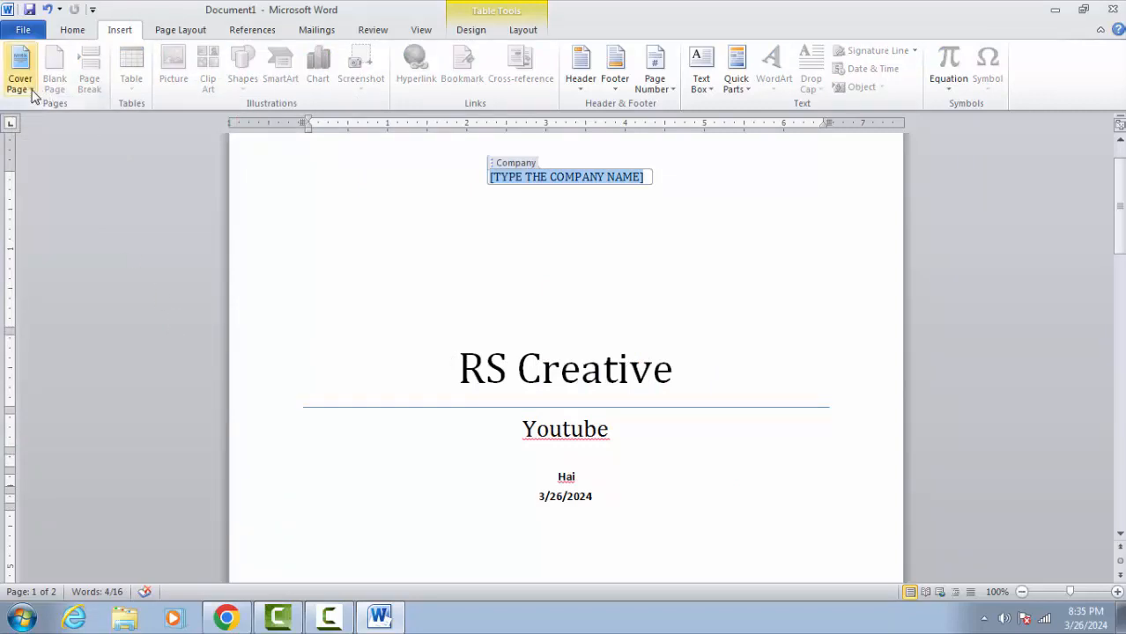
{"action": "left_click", "coordinate": [28, 81]}
{"action": "left_click", "coordinate": [147, 326]}
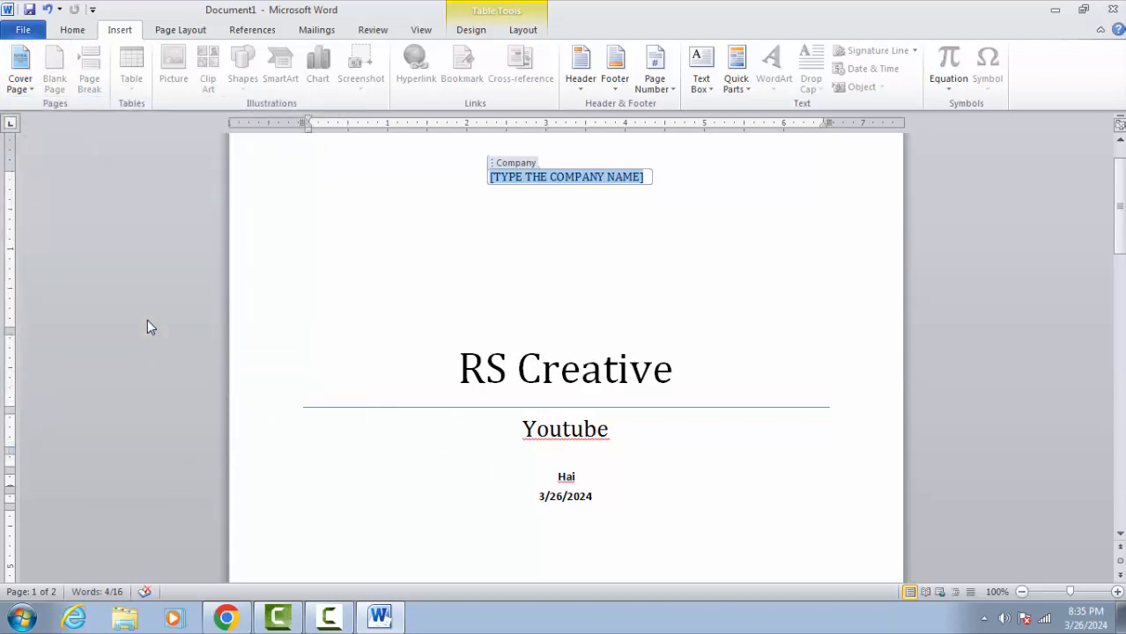
- Remove the current cover page from the document
{"action": "left_click", "coordinate": [269, 265]}
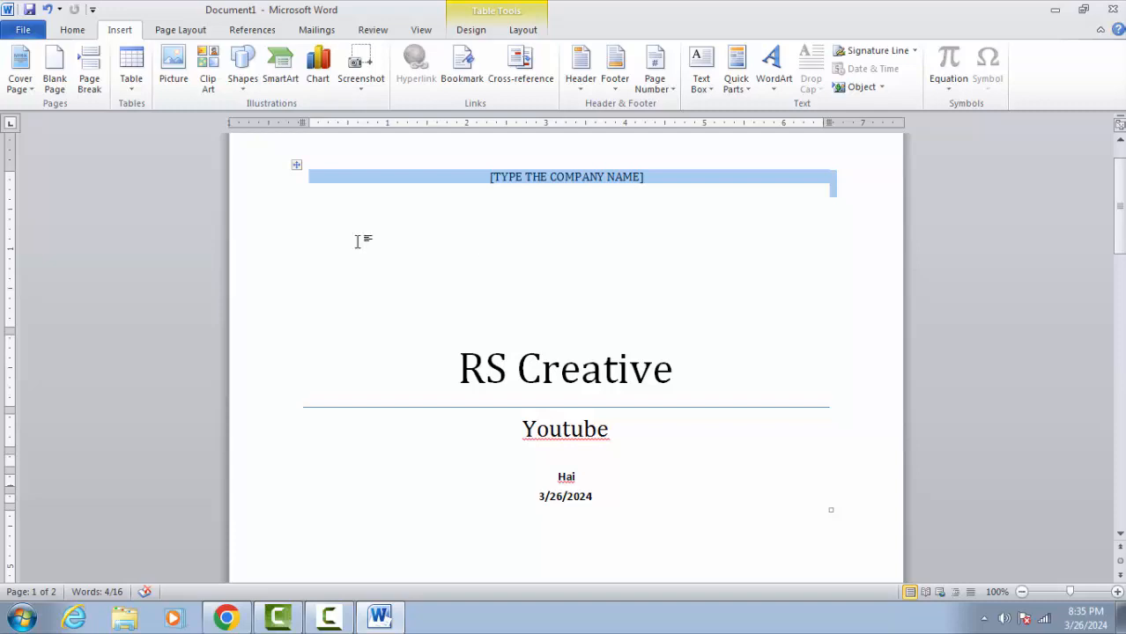
{"action": "left_click", "coordinate": [32, 92]}
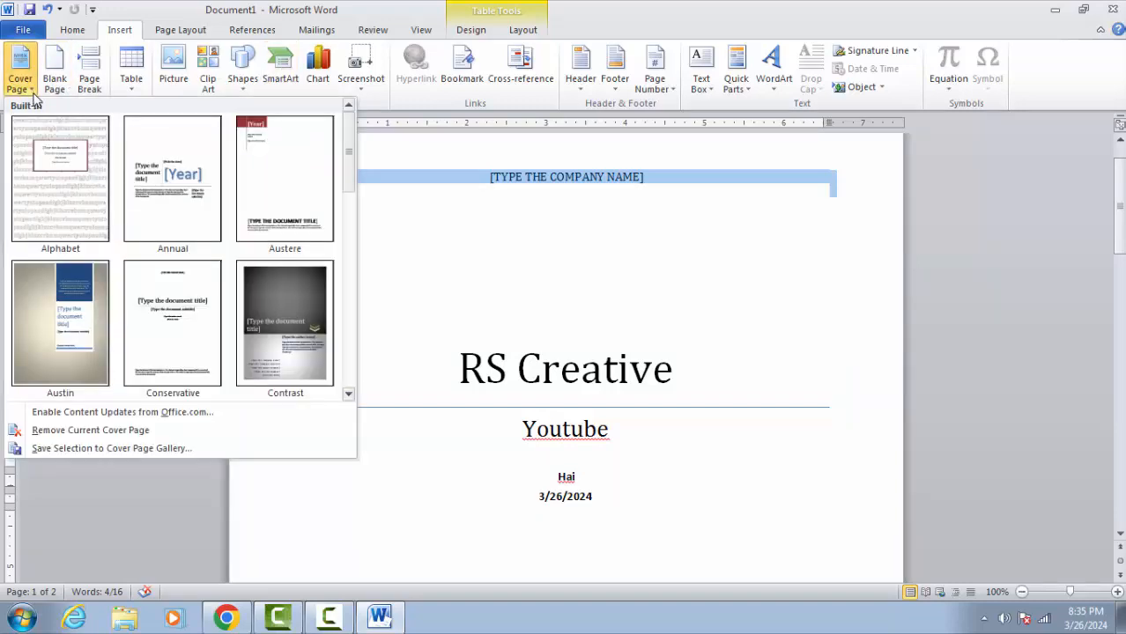
{"action": "left_click", "coordinate": [82, 432]}
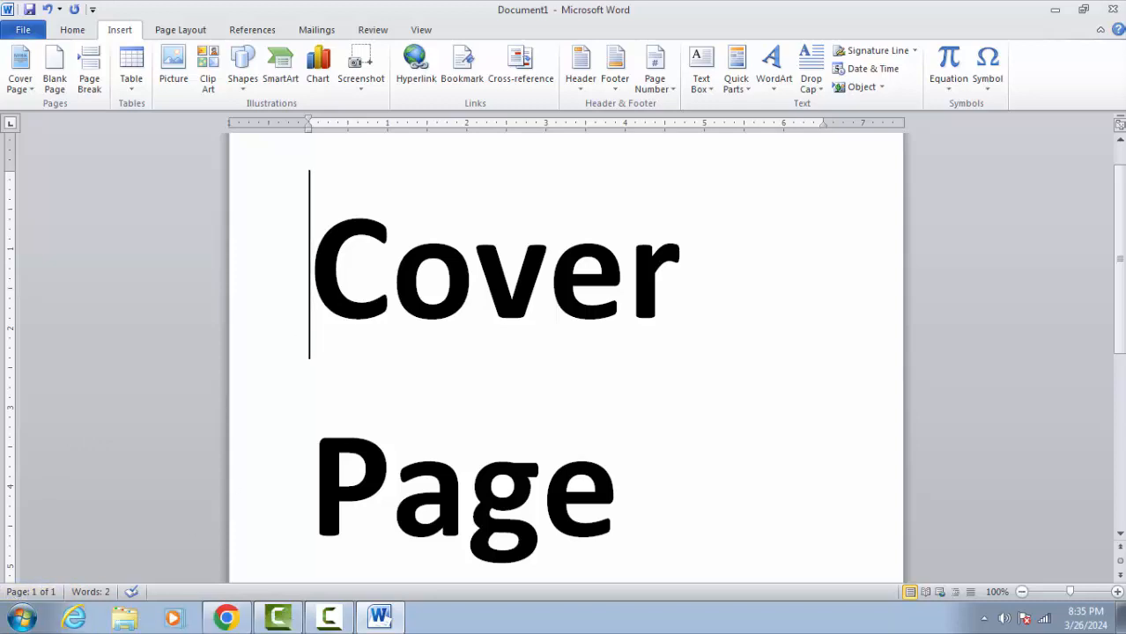
- Center the "Cover Page" text on the page
{"action": "left_click_drag", "start_coordinate": [370, 331], "coordinate": [636, 491]}
{"action": "left_click", "coordinate": [646, 473]}
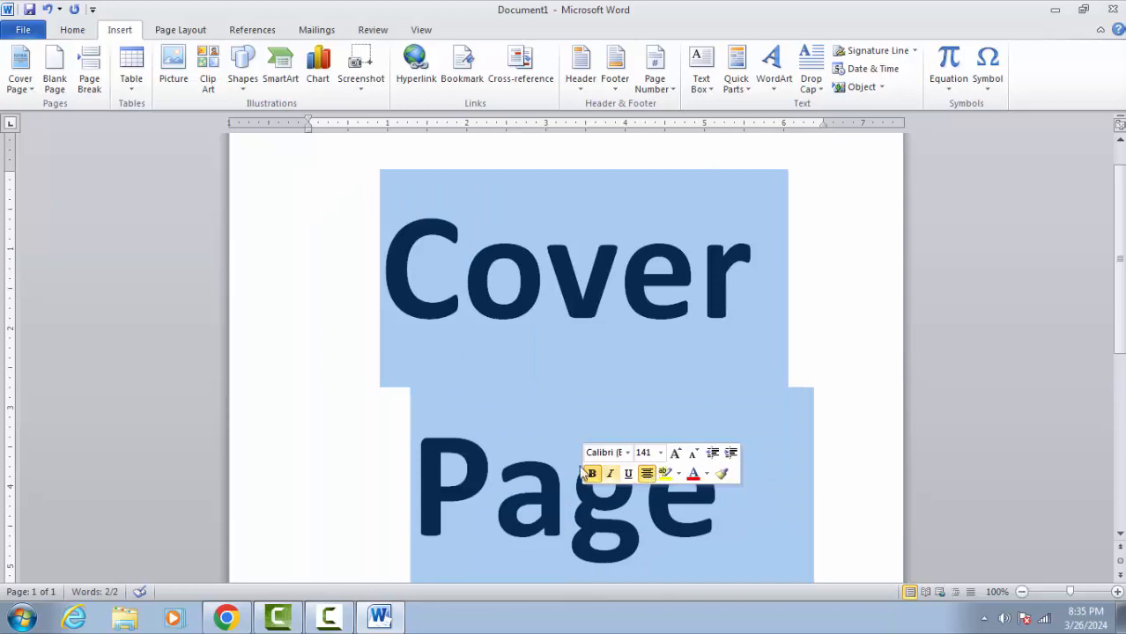
- Insert the built-in Motion cover page in front of the "Cover Page" text
{"action": "left_click", "coordinate": [490, 382]}
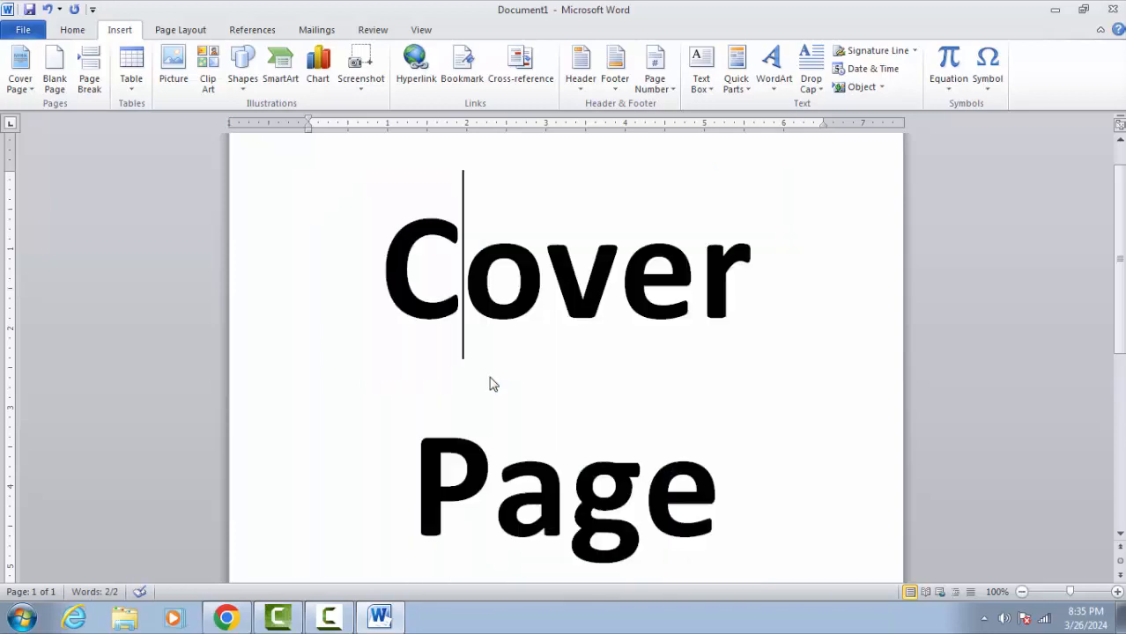
{"action": "left_click", "coordinate": [34, 92]}
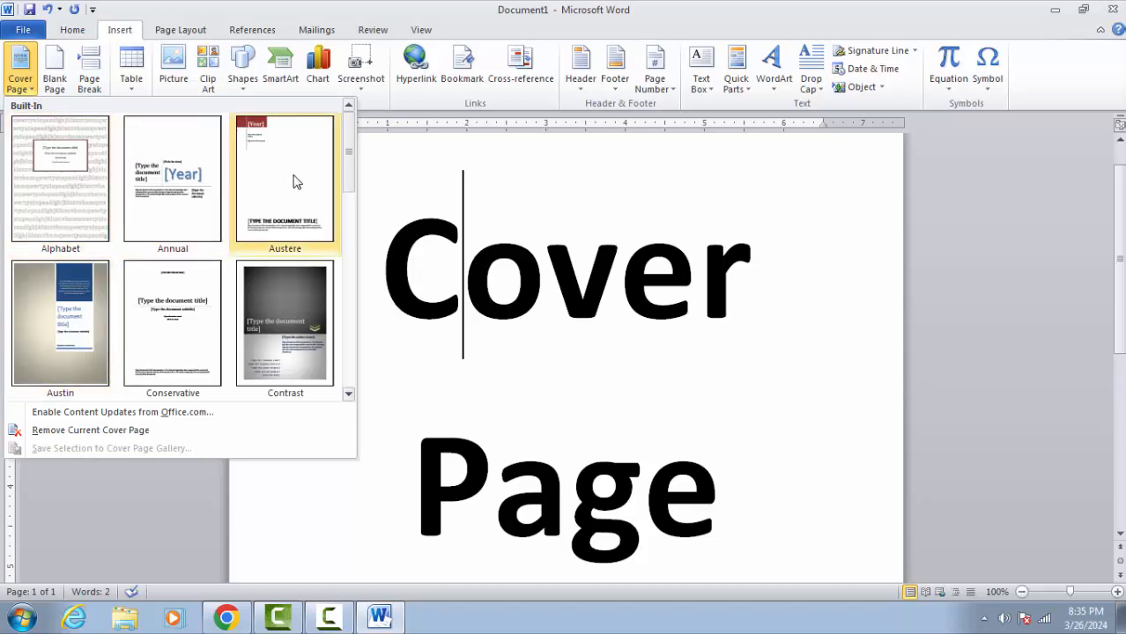
{"action": "scroll", "coordinate": [283, 333], "scroll_direction": "down", "scroll_amount": 3}
{"action": "scroll", "coordinate": [283, 333], "scroll_direction": "down", "scroll_amount": 3}
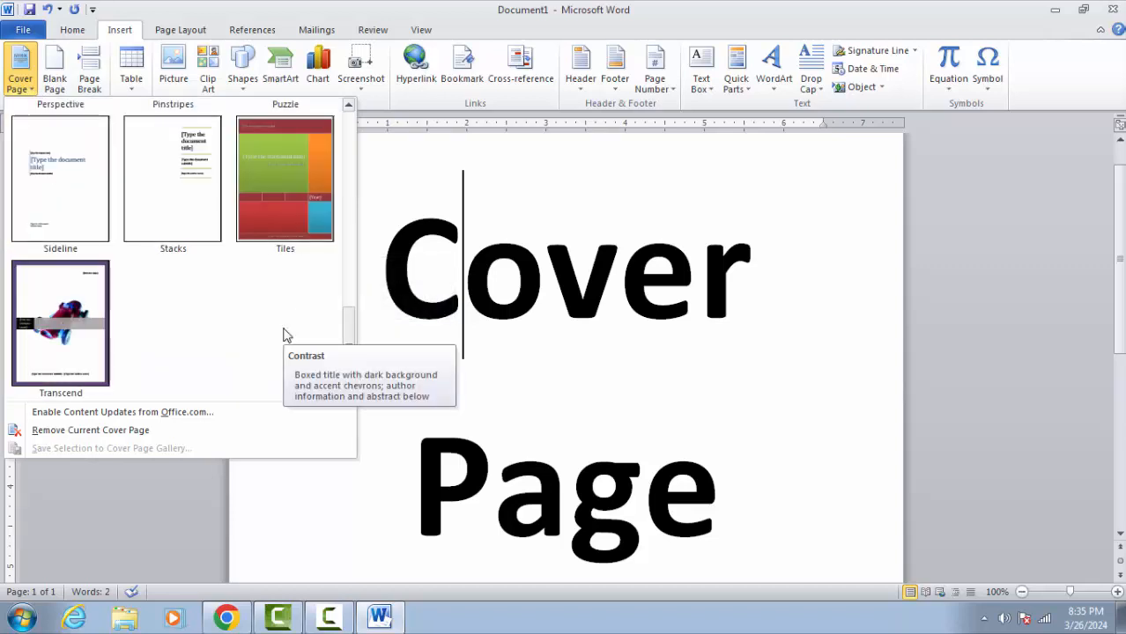
{"action": "scroll", "coordinate": [149, 275], "scroll_direction": "up", "scroll_amount": 3}
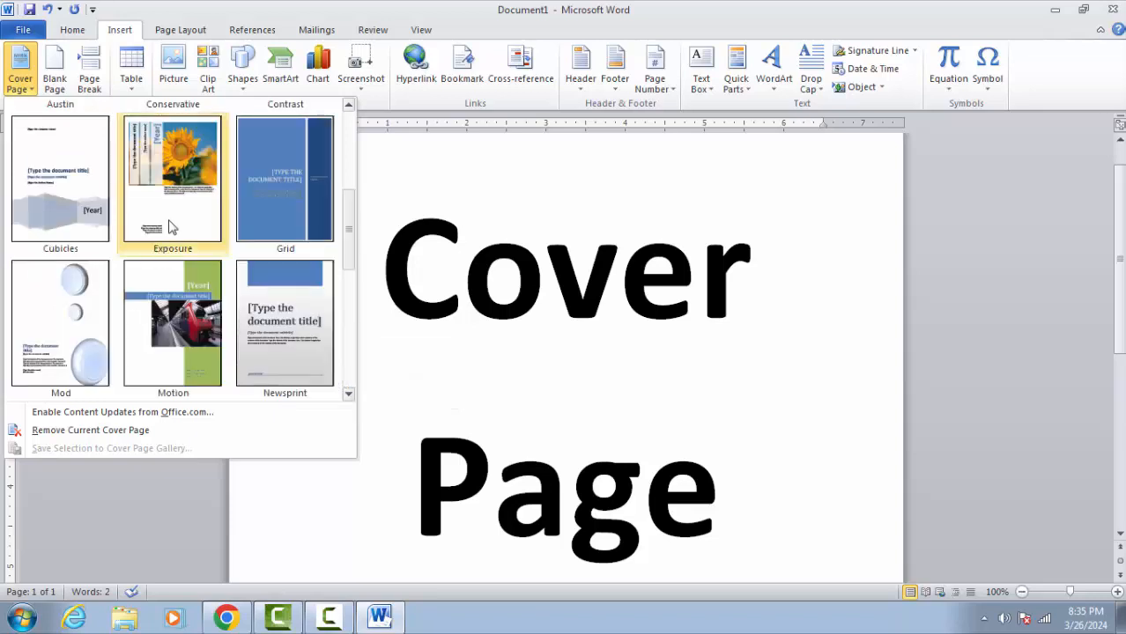
{"action": "left_click", "coordinate": [192, 324]}
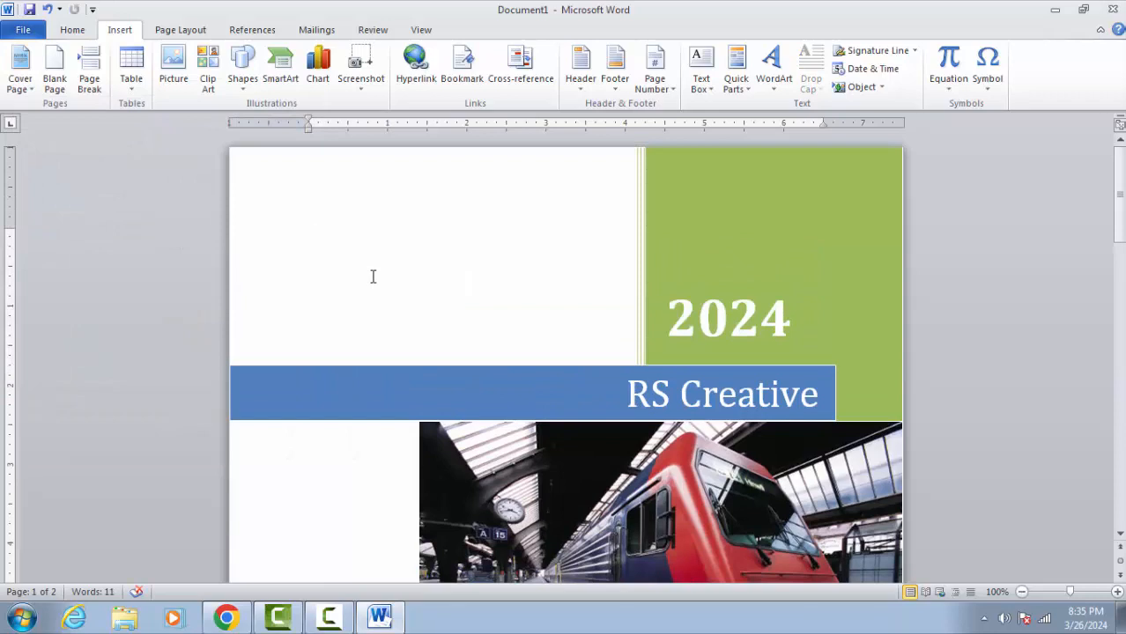
- Review the inserted Motion cover page from top to bottom and the text page that follows it
{"action": "scroll", "coordinate": [372, 276], "scroll_direction": "down", "scroll_amount": 3}
{"action": "scroll", "coordinate": [277, 395], "scroll_direction": "down", "scroll_amount": 5}
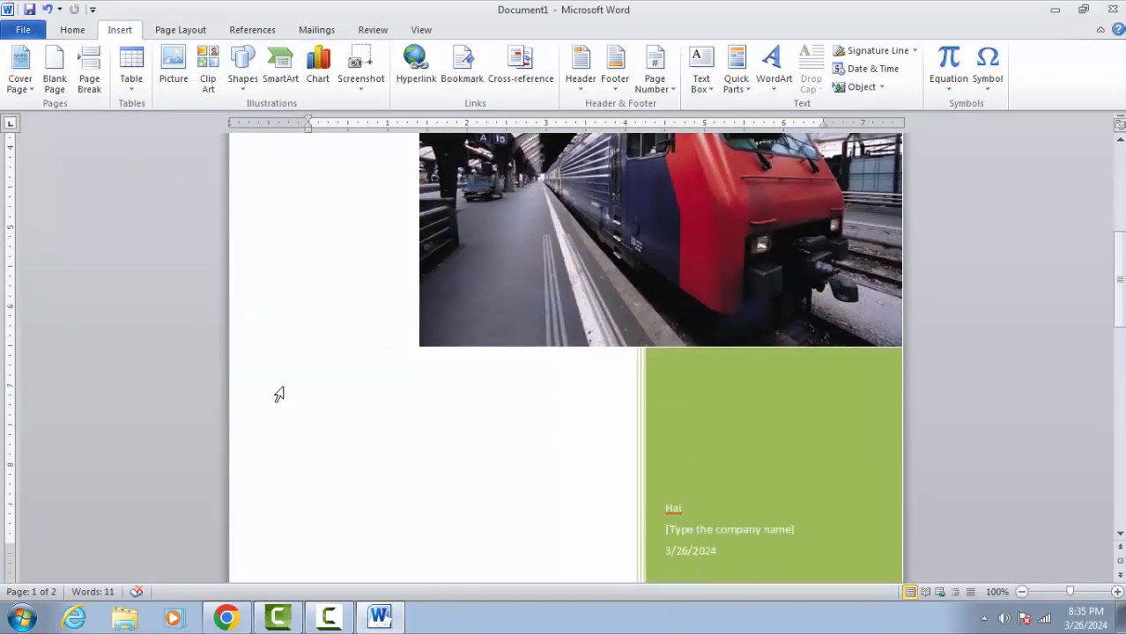
{"action": "scroll", "coordinate": [278, 395], "scroll_direction": "down", "scroll_amount": 6}
{"action": "scroll", "coordinate": [306, 327], "scroll_direction": "down", "scroll_amount": 3}
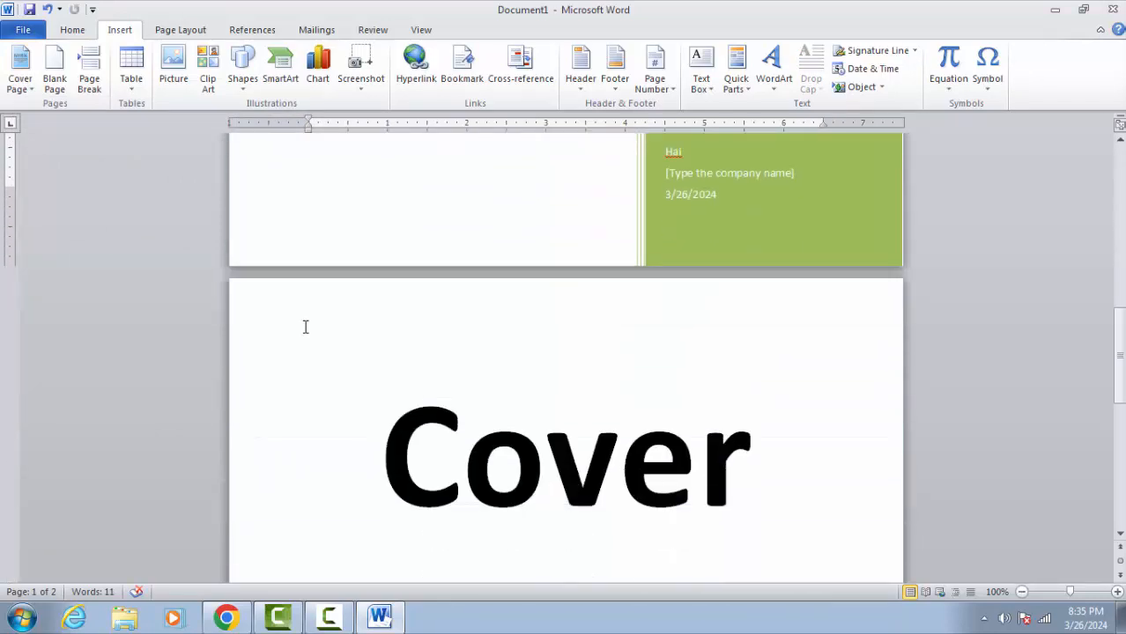
{"action": "scroll", "coordinate": [305, 327], "scroll_direction": "down", "scroll_amount": 3}
{"action": "scroll", "coordinate": [306, 327], "scroll_direction": "up", "scroll_amount": 15}
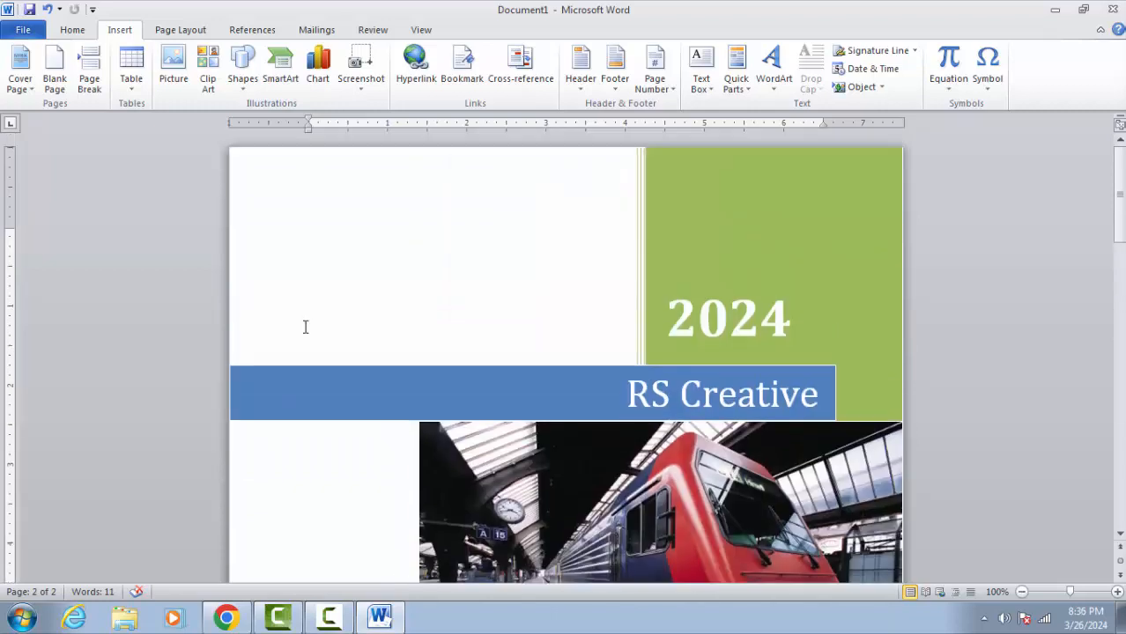